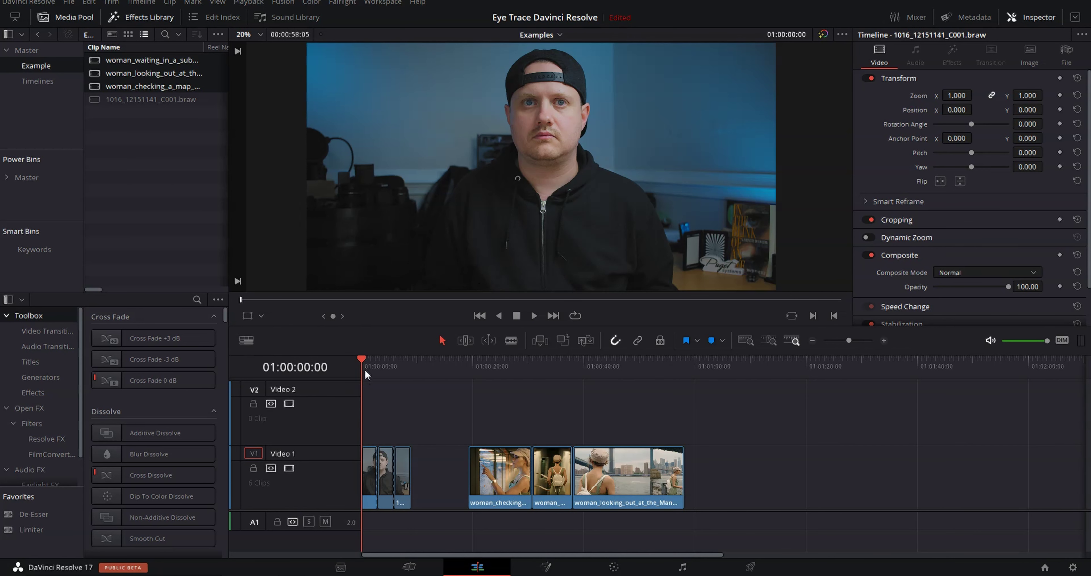
- Preview the opening clips, then drop an Adjustment Clip on V2 spanning them
key(space)
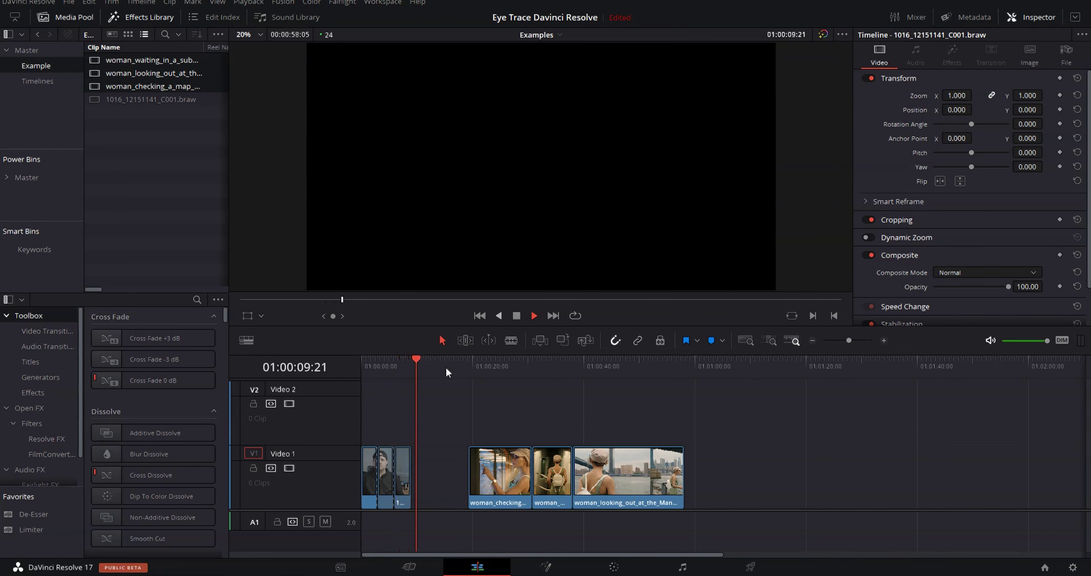
key(space)
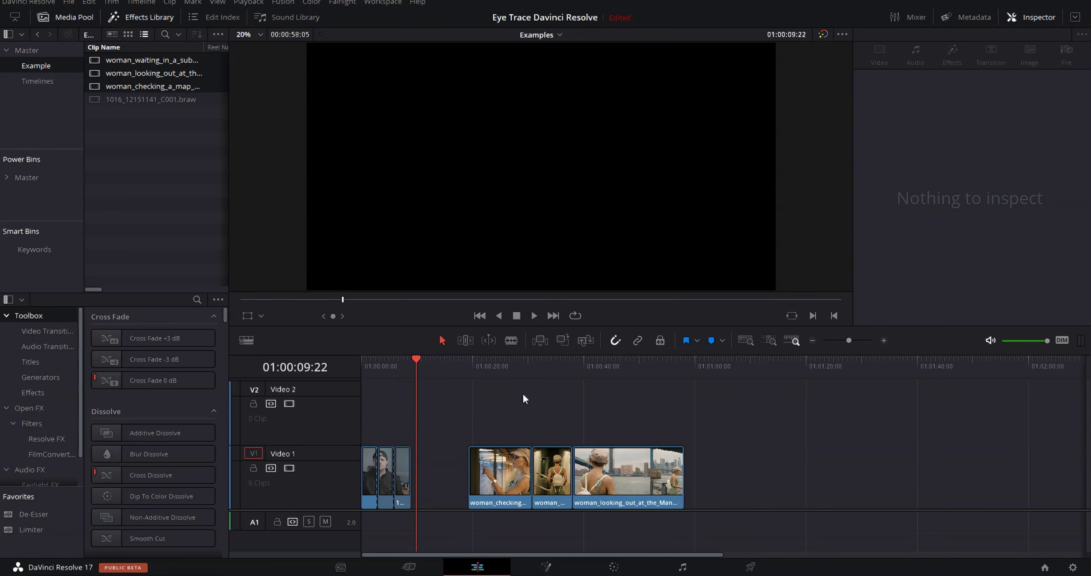
click(362, 366)
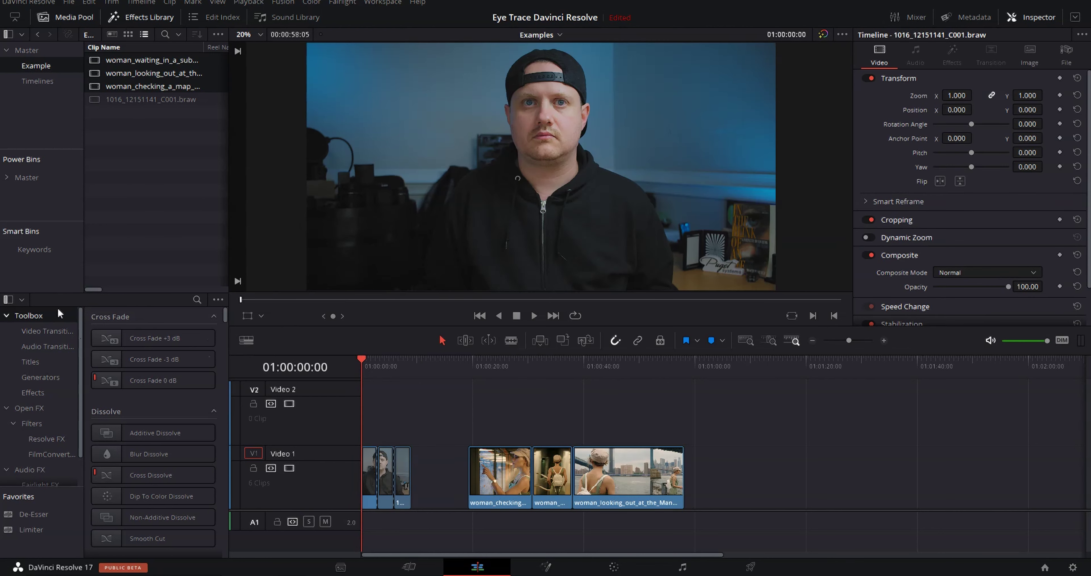
click(37, 393)
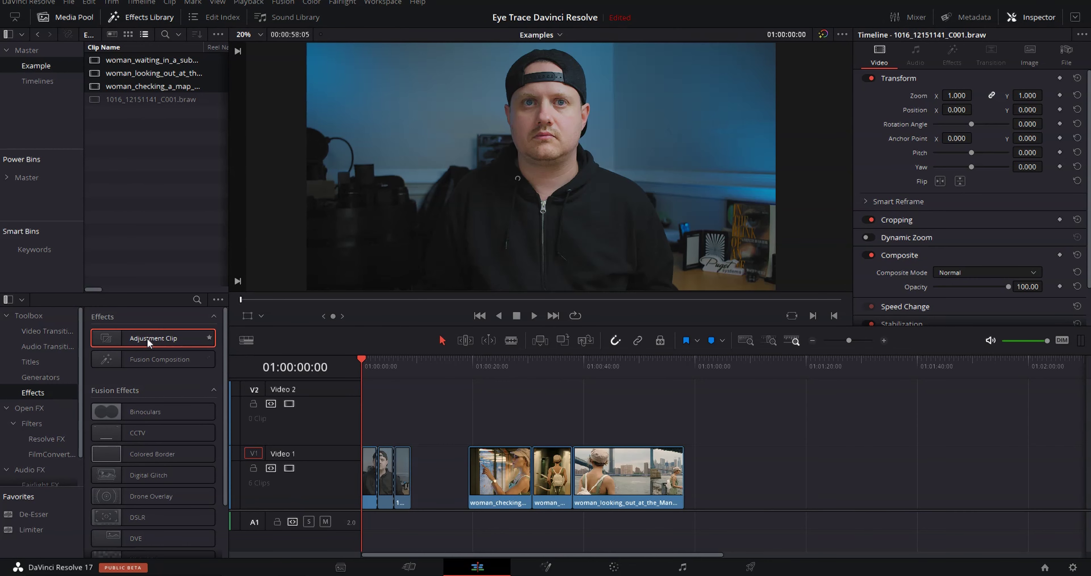
drag(147, 338, 399, 411)
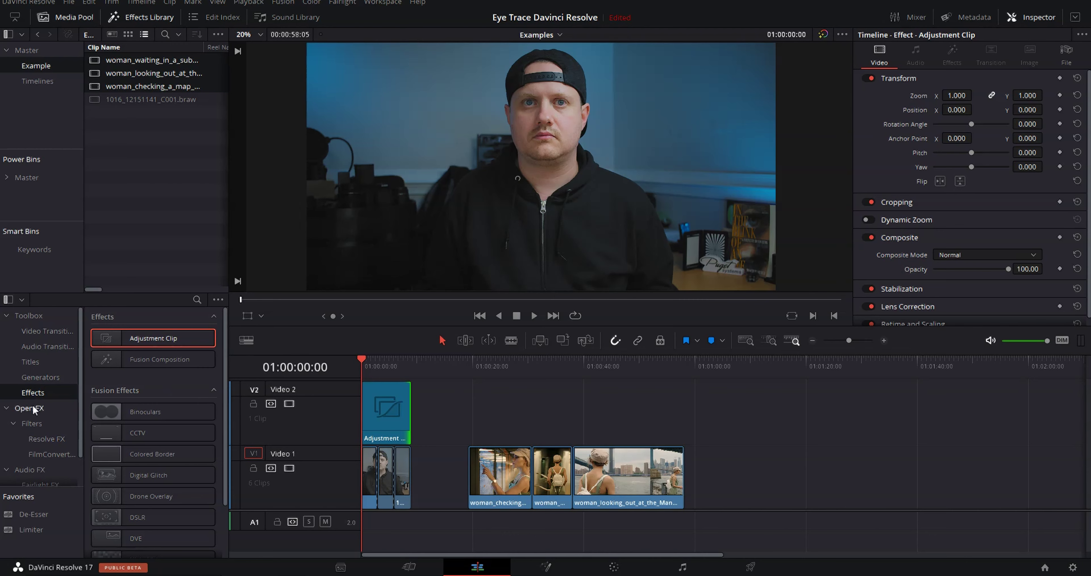
- Apply the Resolve FX Generate Grid effect from Open FX to the V2 adjustment clip
scroll(34, 424, down, 1)
click(27, 384)
scroll(133, 409, down, 7)
scroll(140, 419, down, 3)
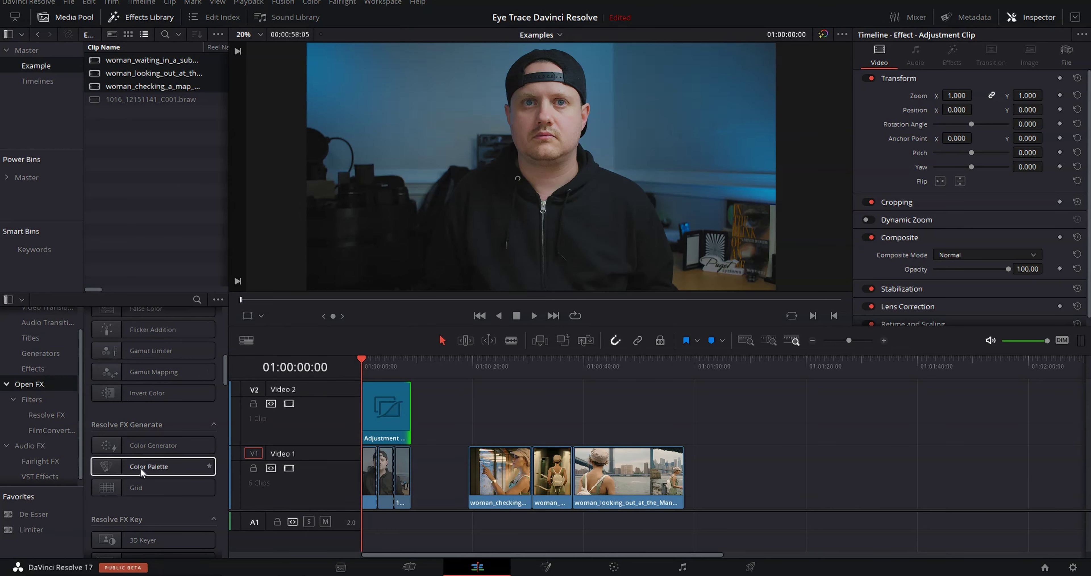
click(142, 486)
drag(143, 483, 389, 411)
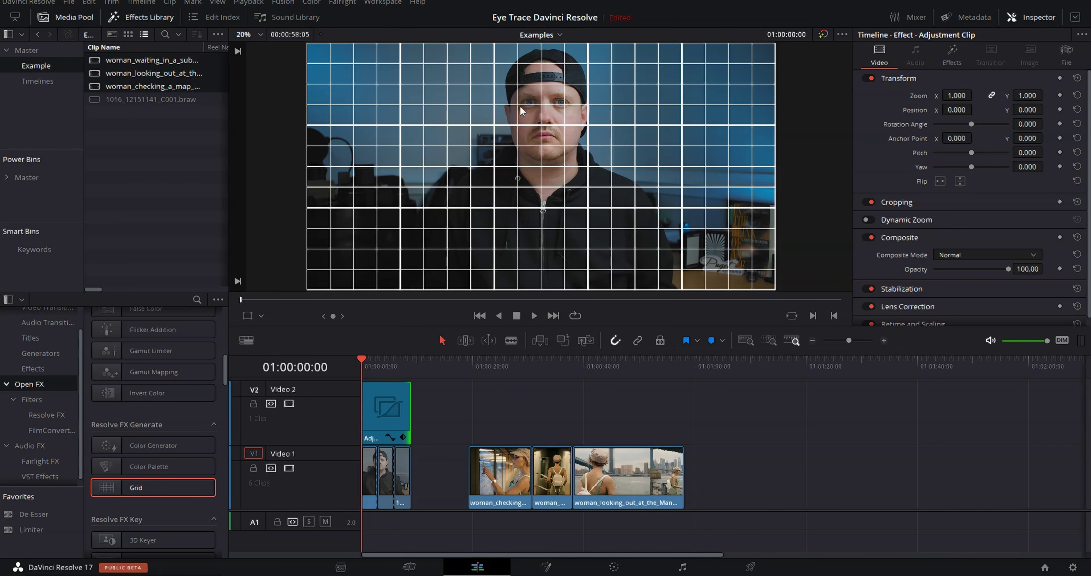
- Select the third short clip at 01:00:03:00 and shift its image down
click(387, 461)
click(403, 468)
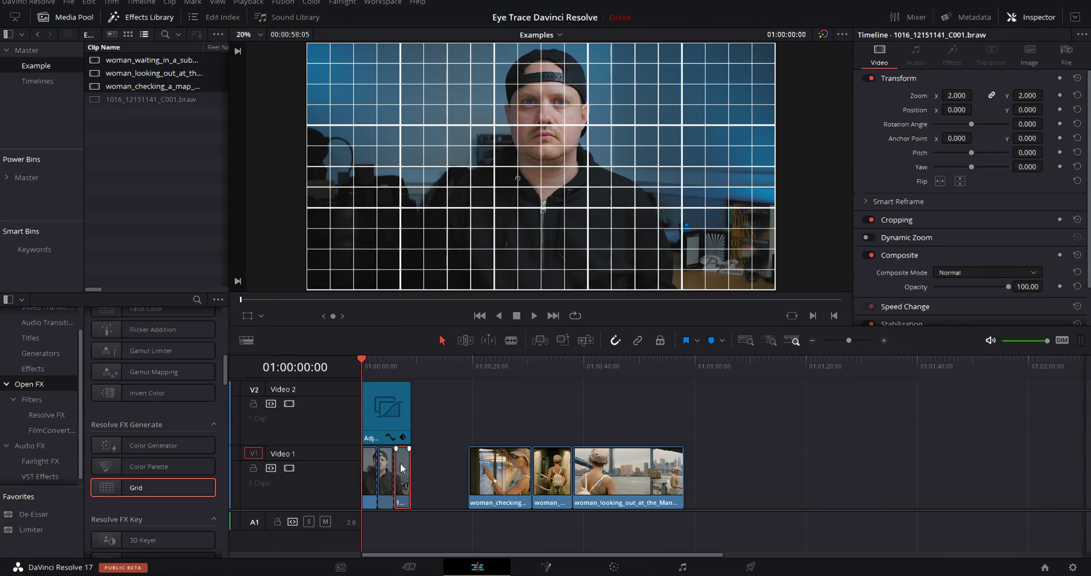
click(384, 365)
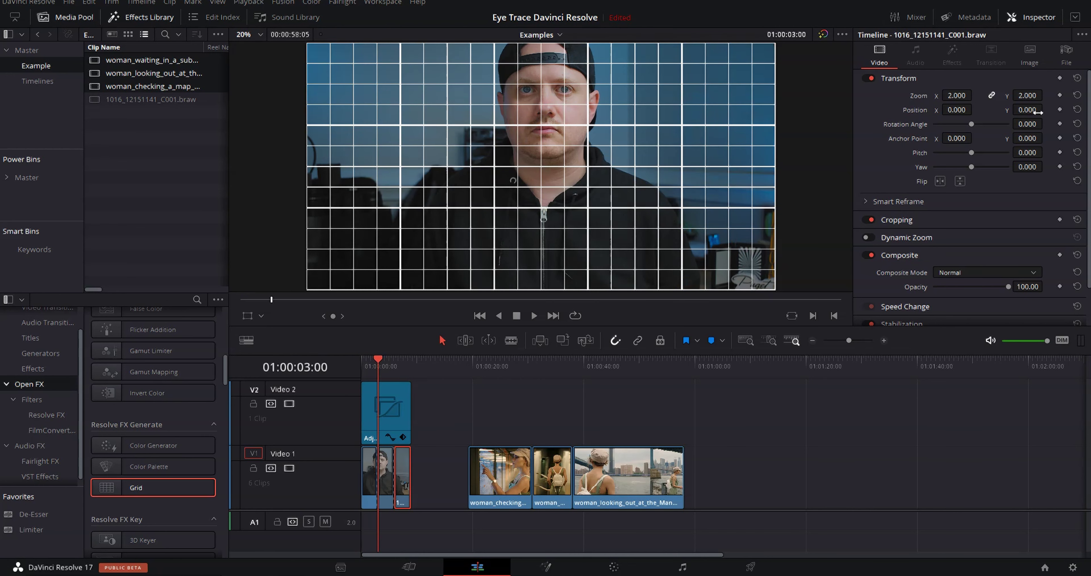
drag(1047, 110, 1034, 110)
- Lower the second clip's image to Y -114 and push the third clip further to Y -172
click(385, 474)
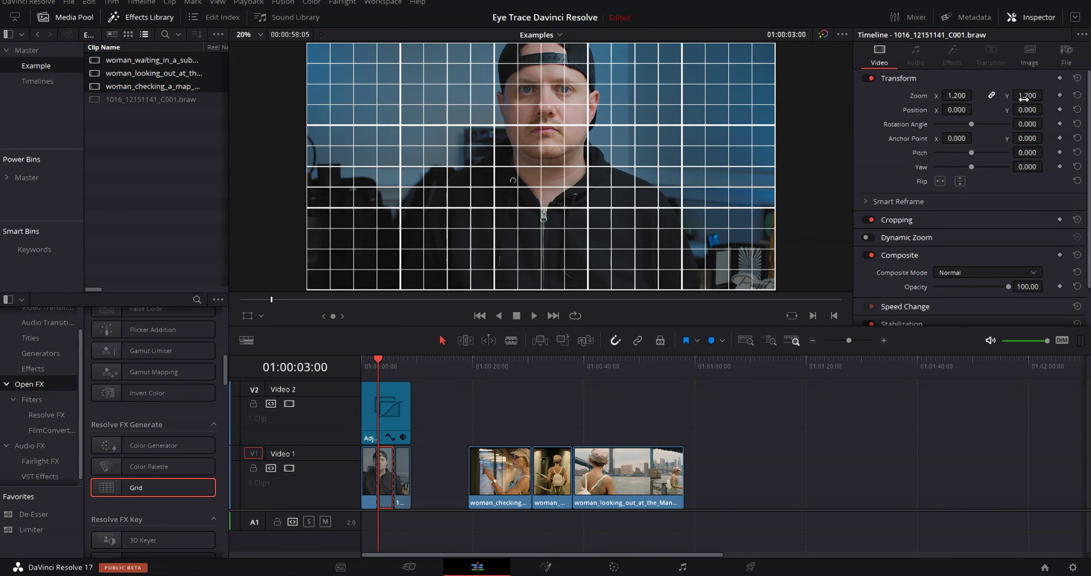
drag(1024, 111, 1046, 110)
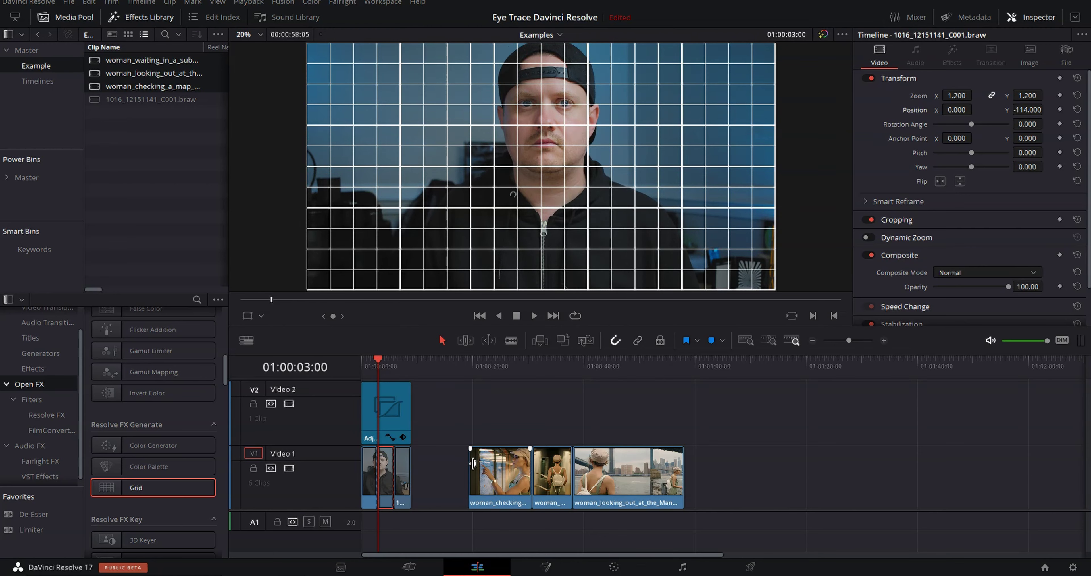
click(397, 361)
click(406, 467)
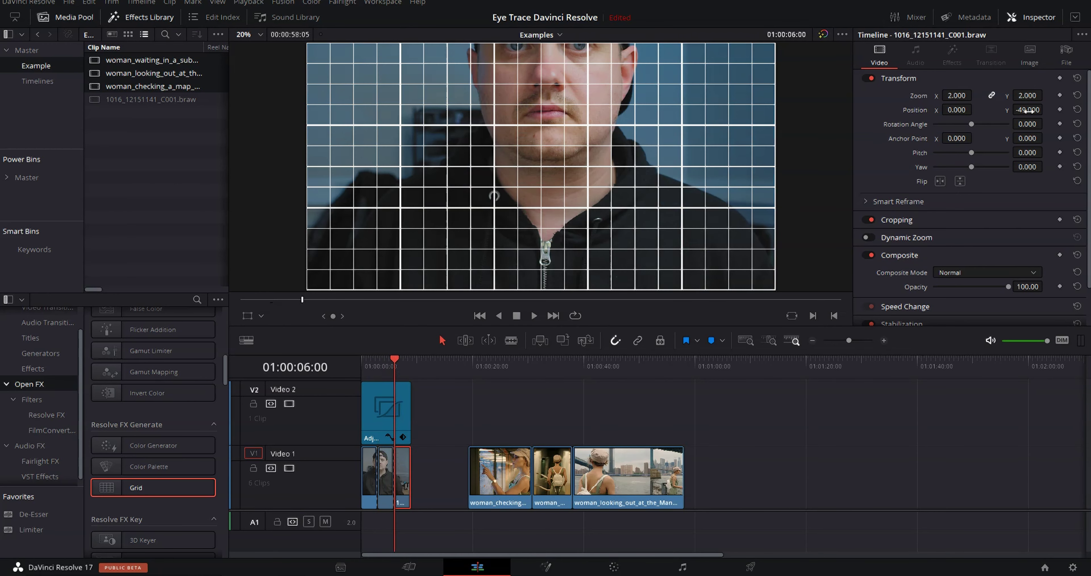
drag(1028, 110, 1046, 110)
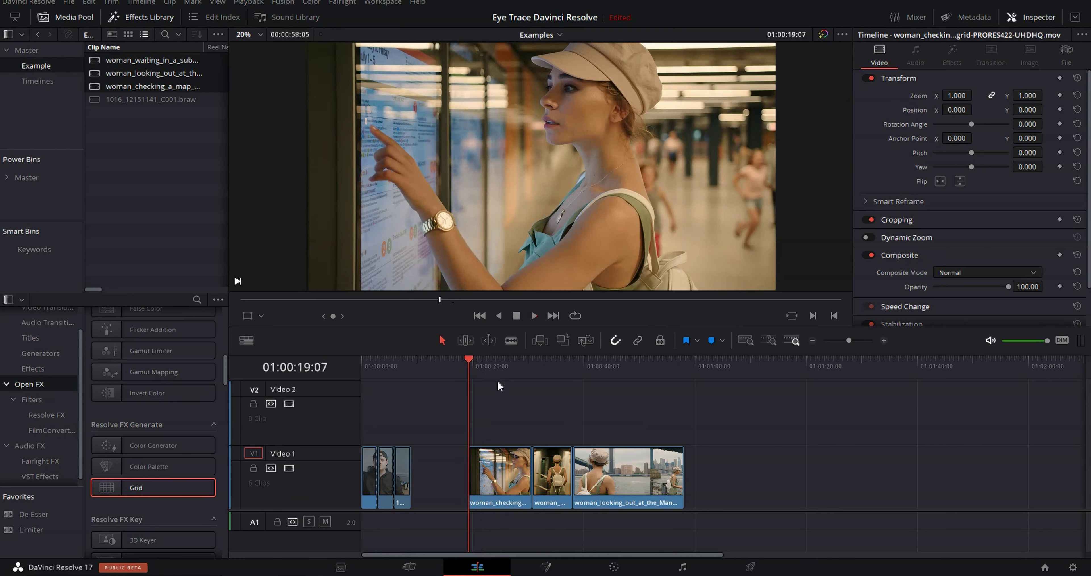
key(space)
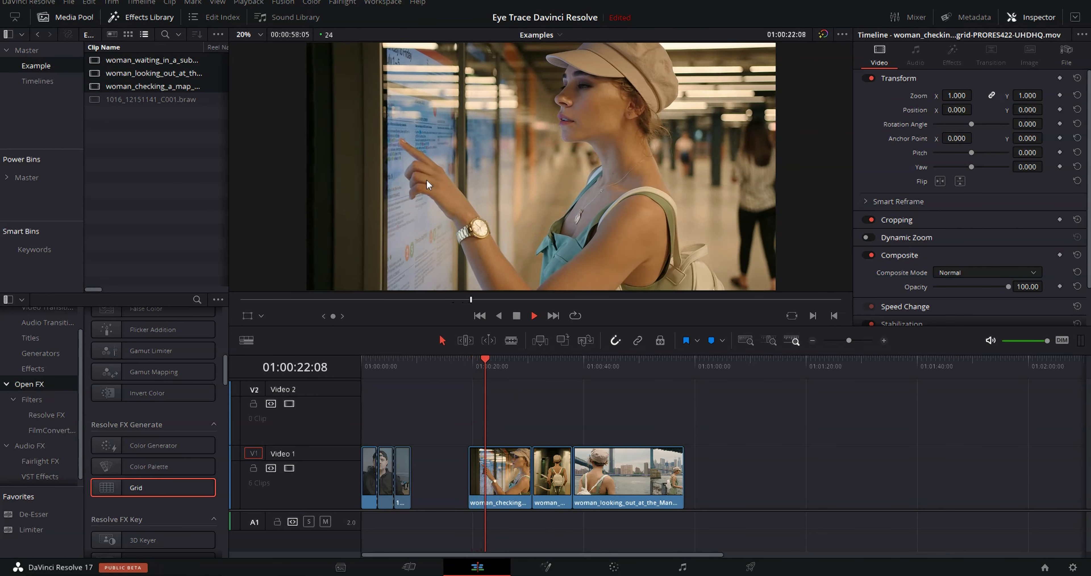
click(533, 363)
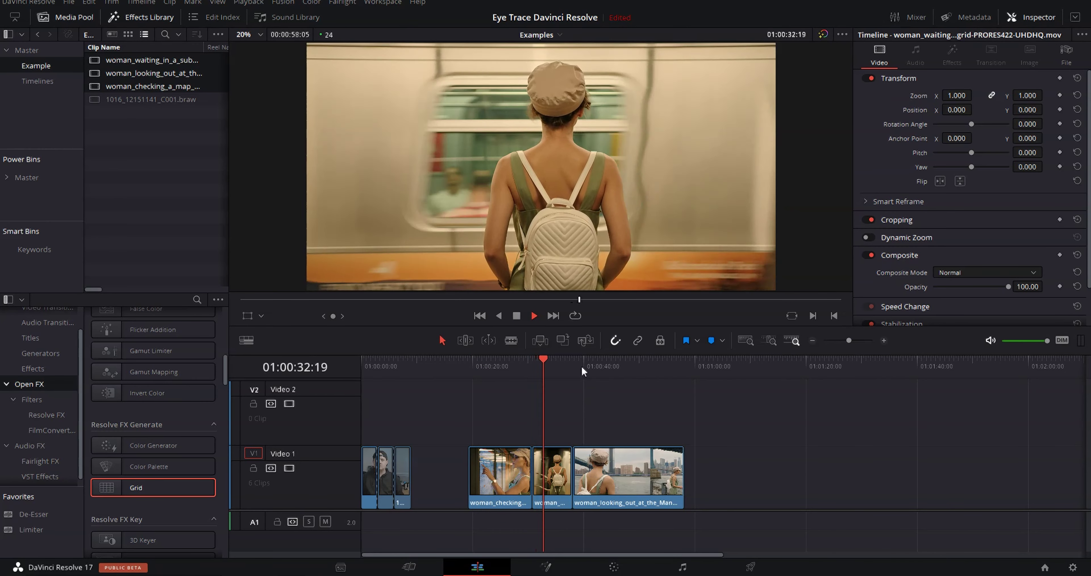
click(578, 368)
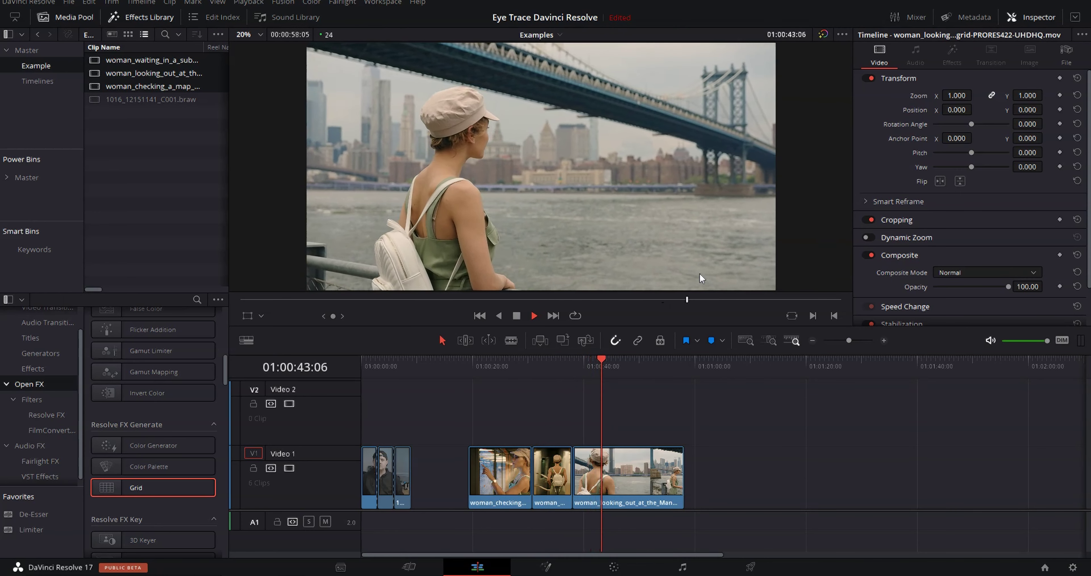
key(space)
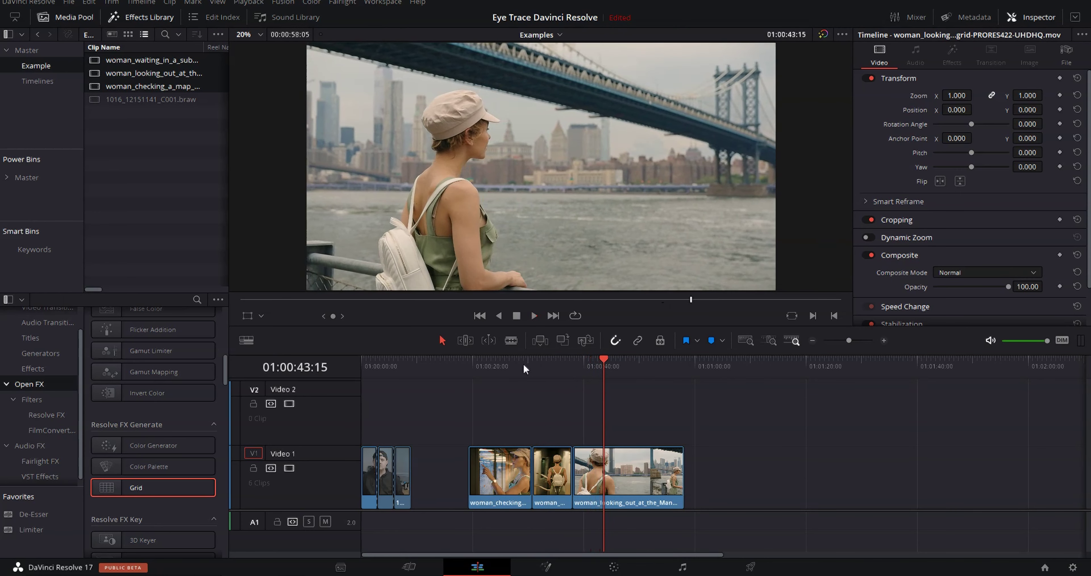
click(520, 358)
key(space)
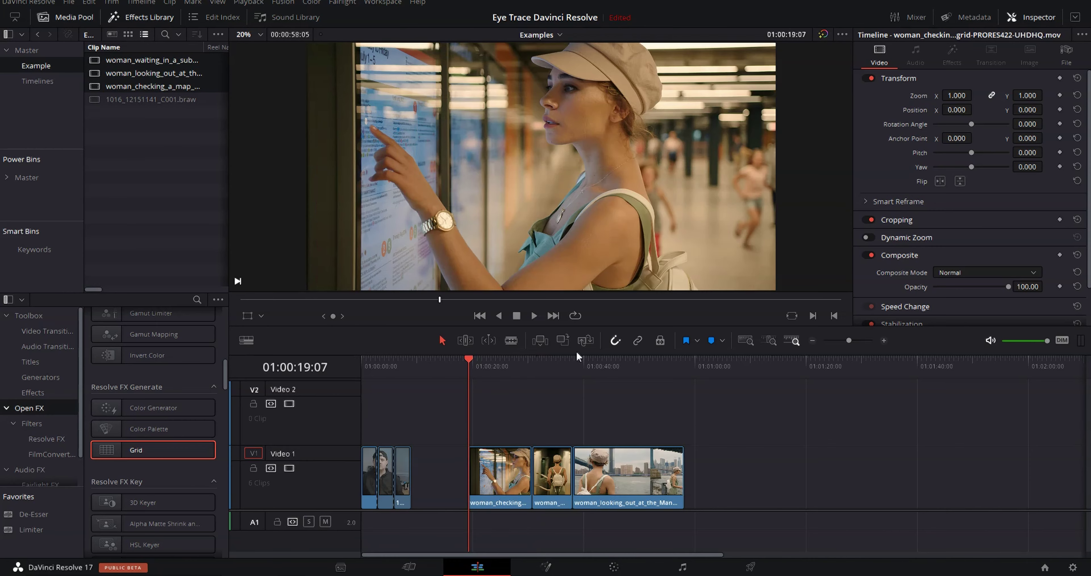
- Place an adjustment clip over the three woman clips on V2 and add the Open FX Grid effect
click(38, 394)
drag(139, 341, 674, 413)
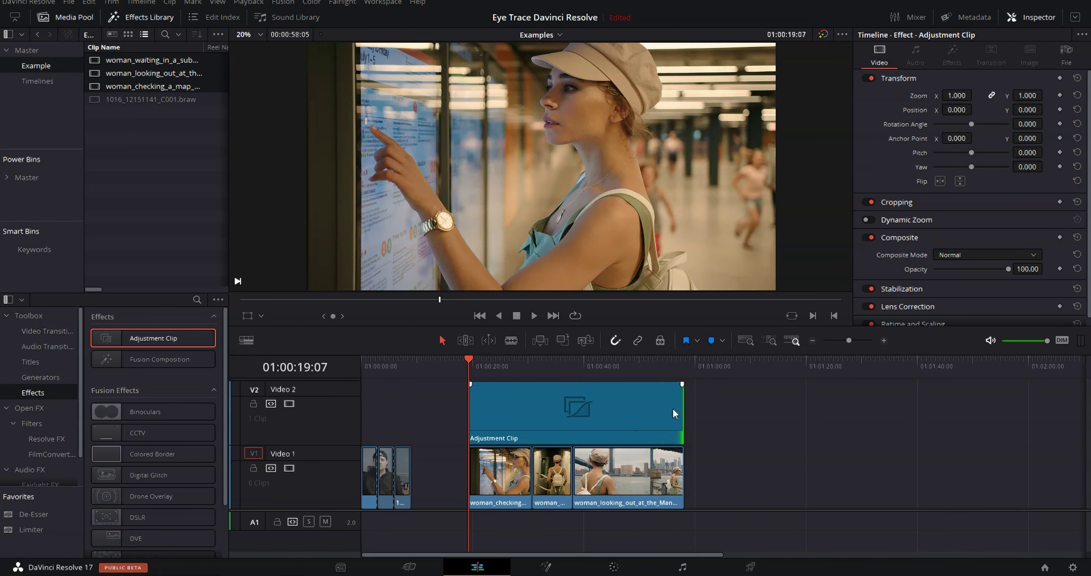
click(35, 409)
scroll(127, 427, down, 5)
scroll(128, 432, down, 3)
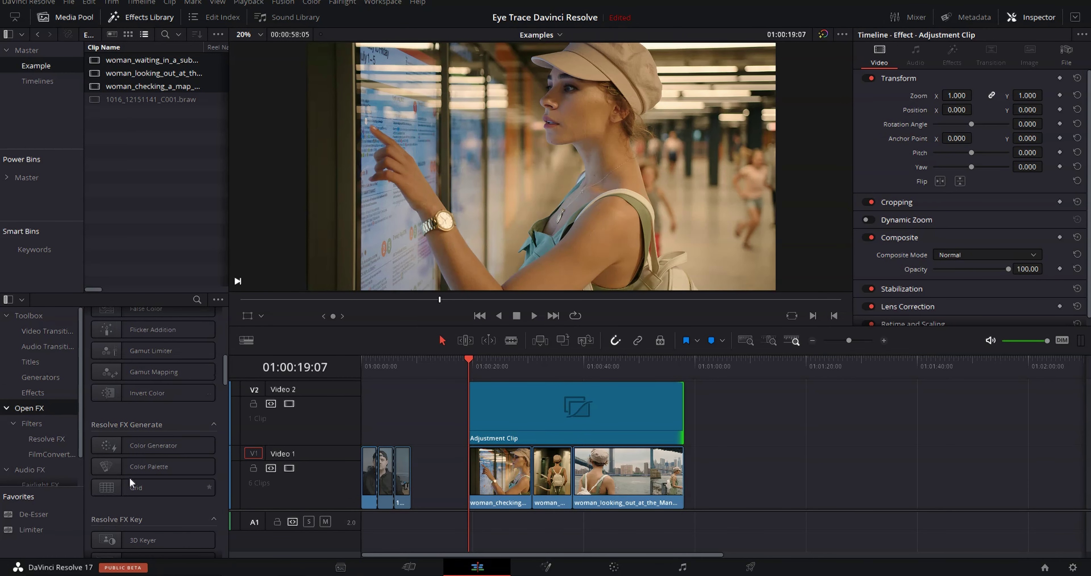
drag(134, 487, 561, 410)
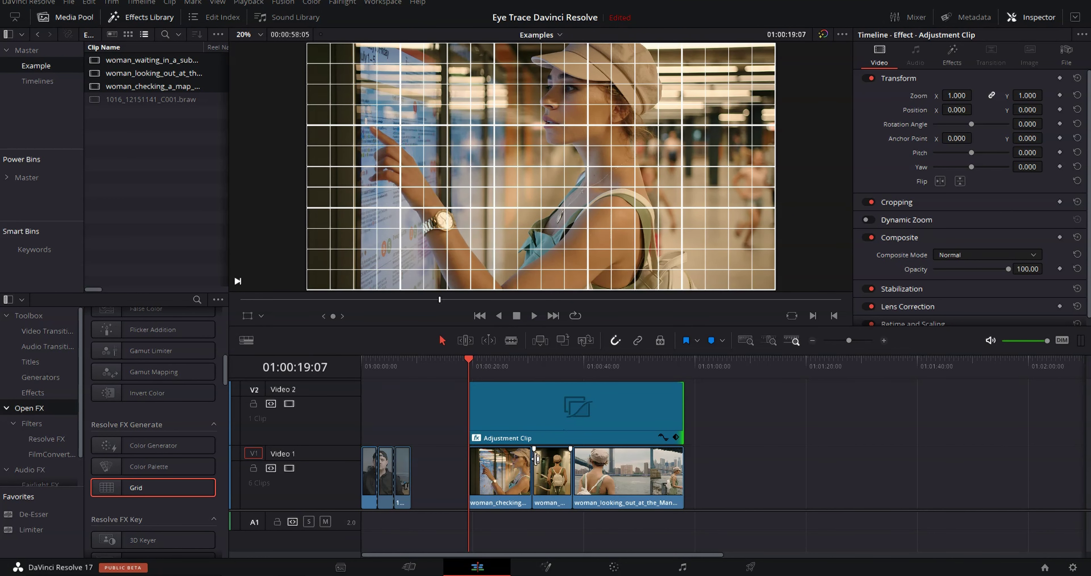
click(536, 369)
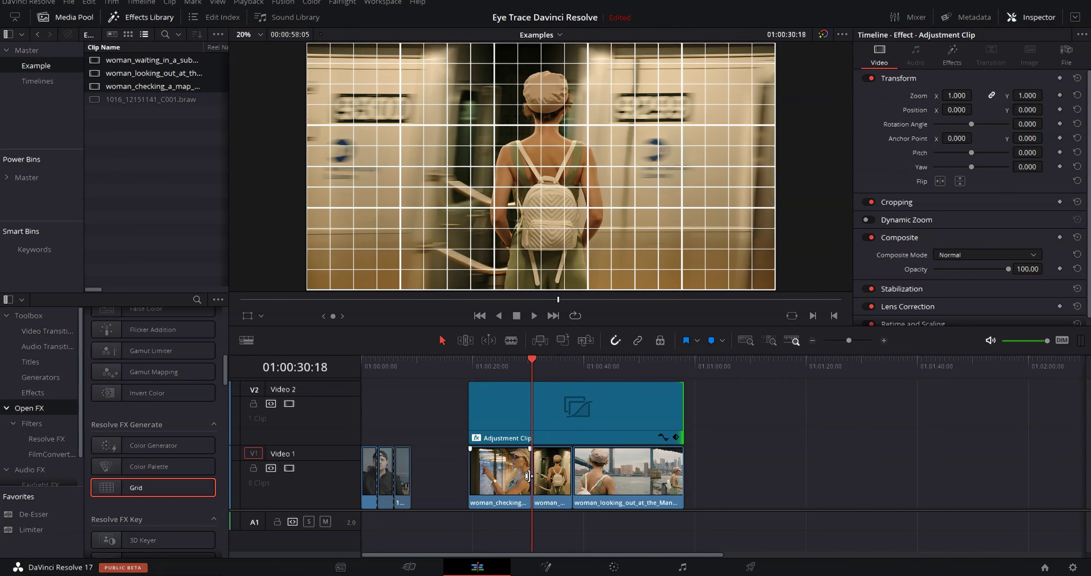
key(Left)
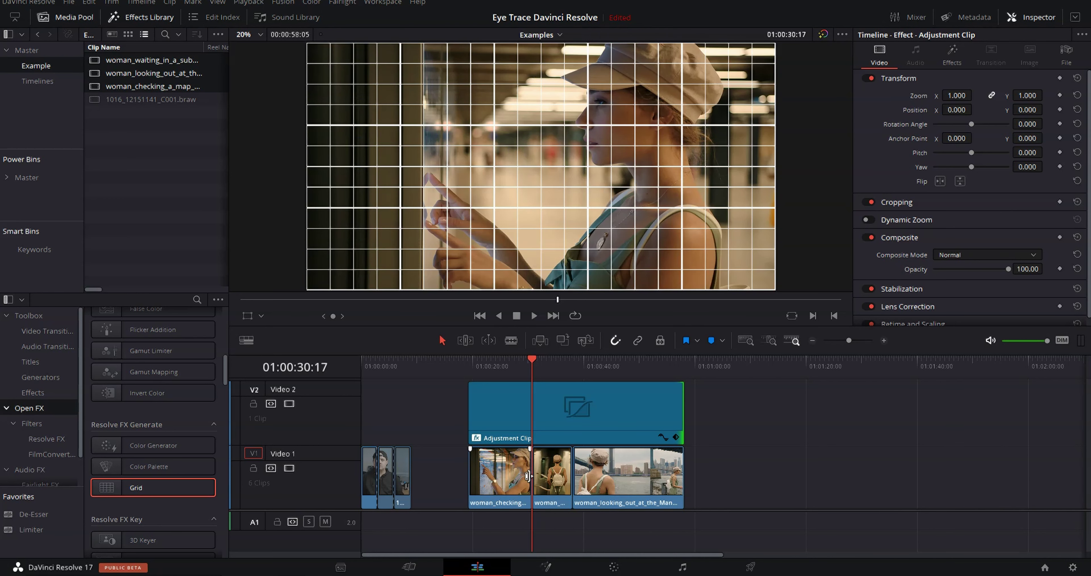
key(Right)
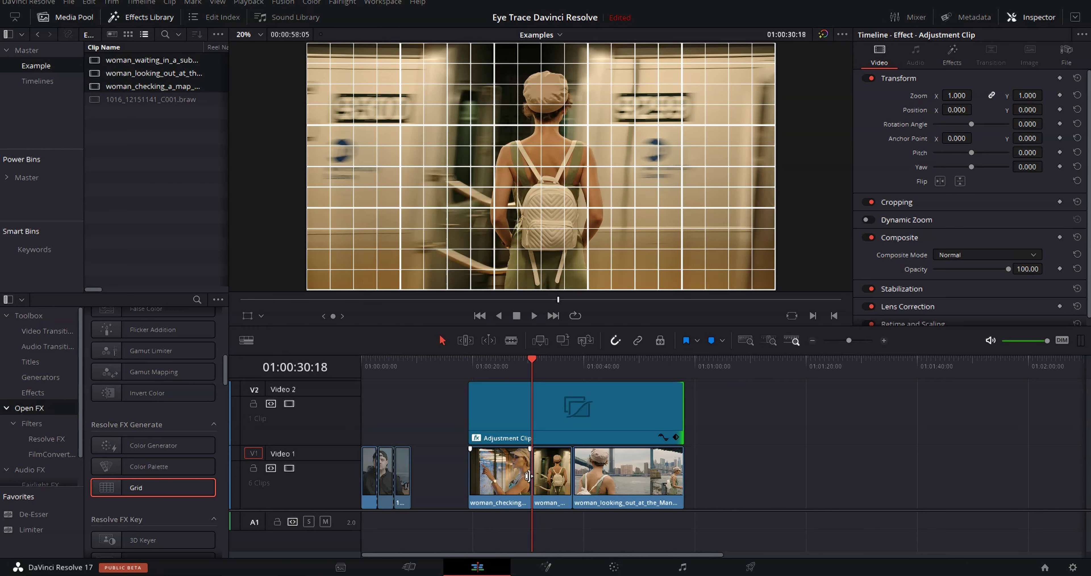
key(Left)
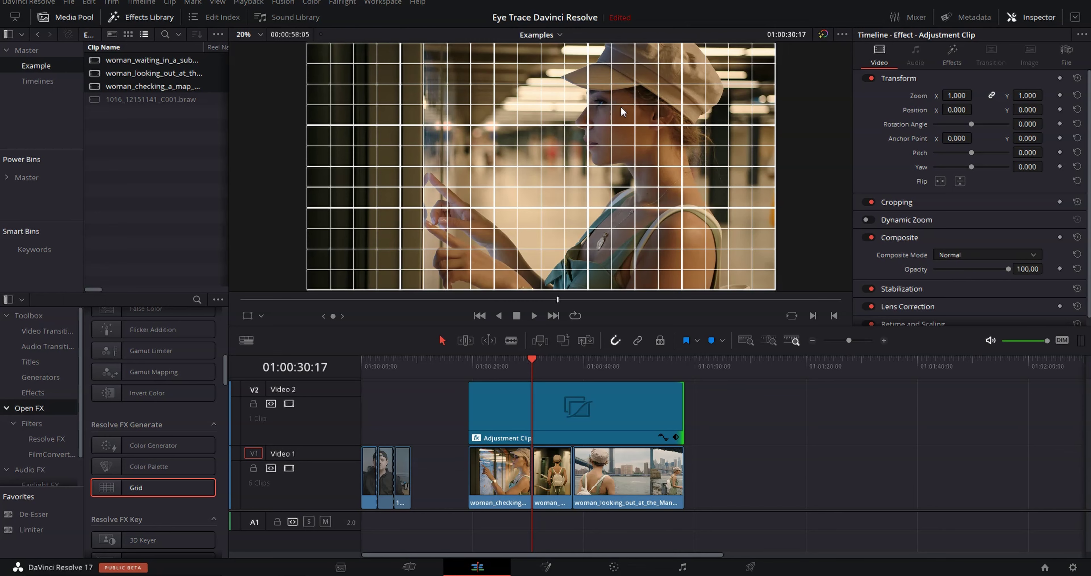
key(Right)
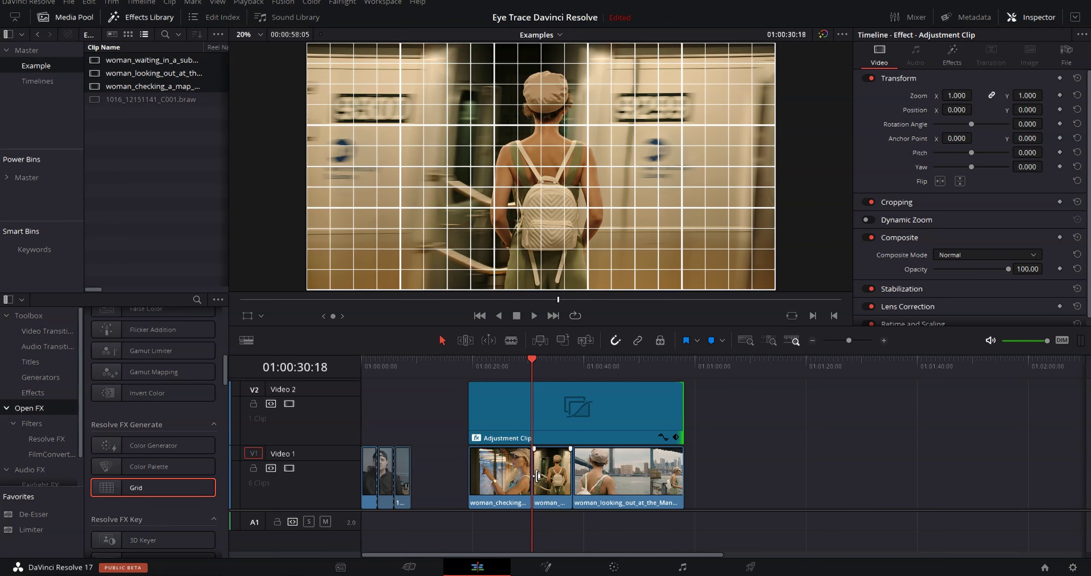
- Set the backpack clip's Zoom to 1.070 and Position to X -11, Y 10
click(553, 472)
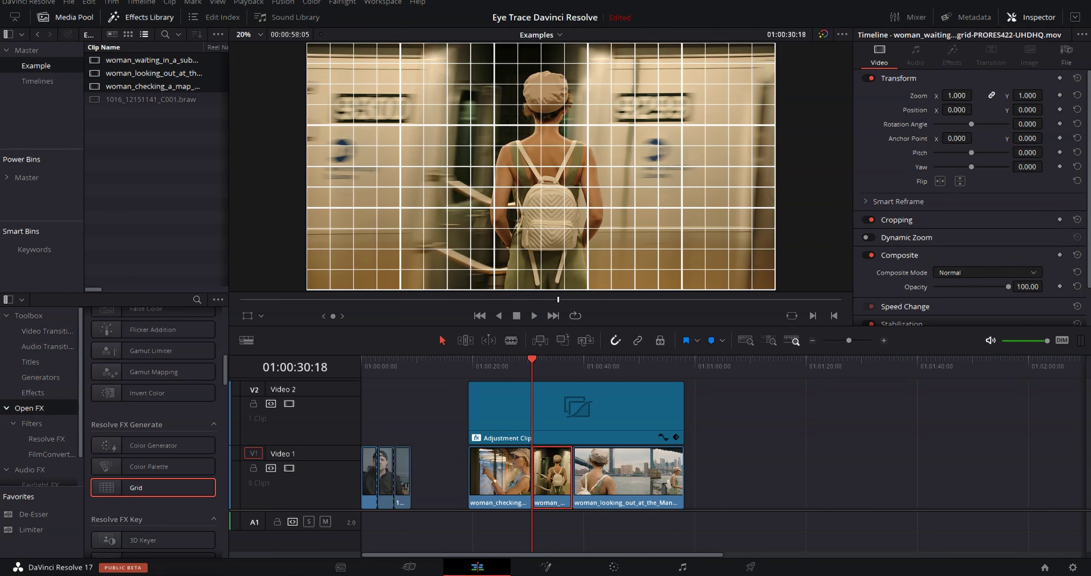
drag(957, 95, 976, 94)
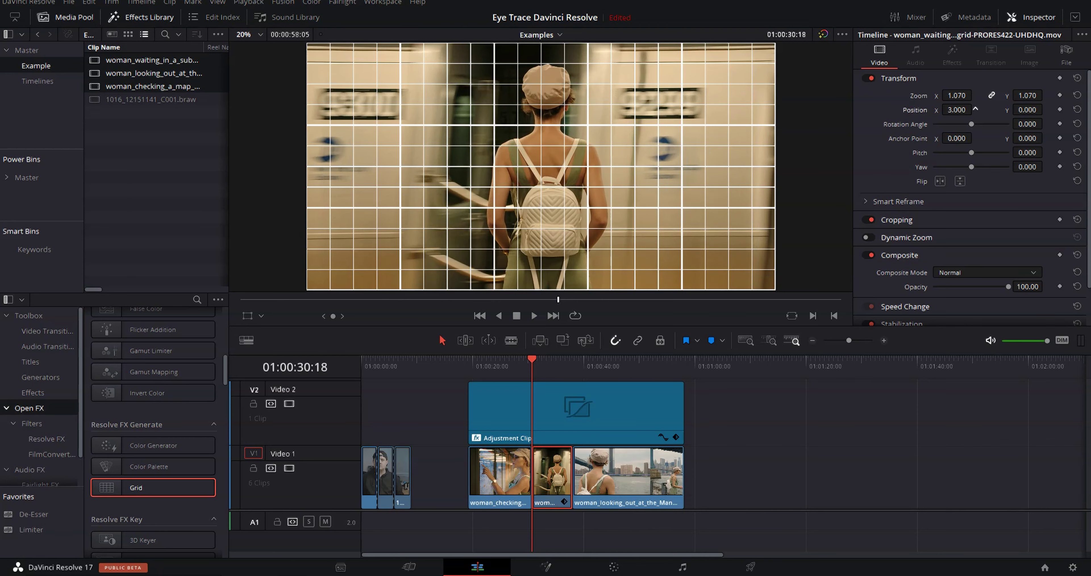
drag(957, 109, 952, 110)
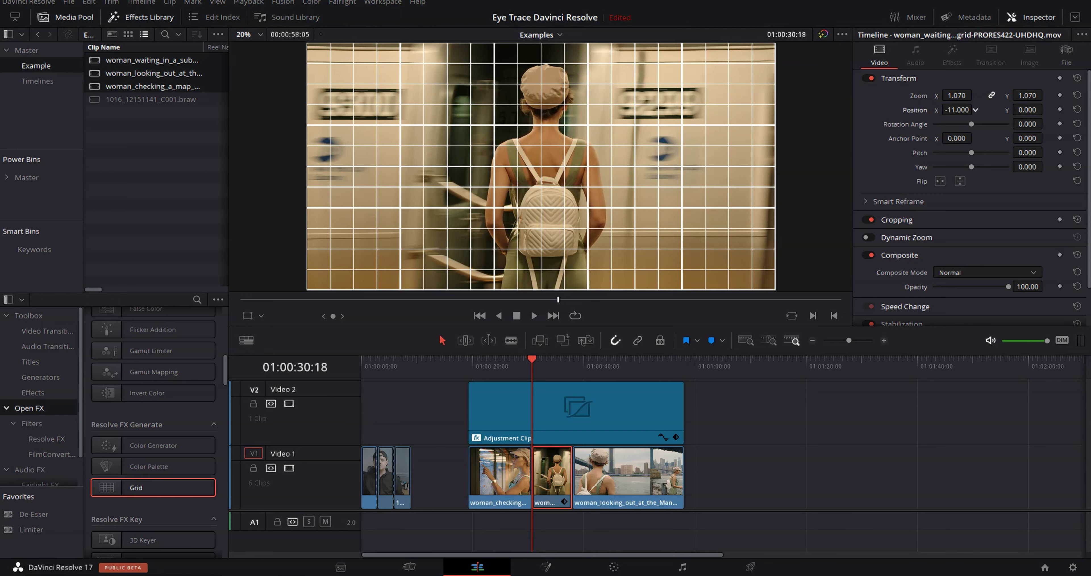
drag(1027, 110, 1046, 109)
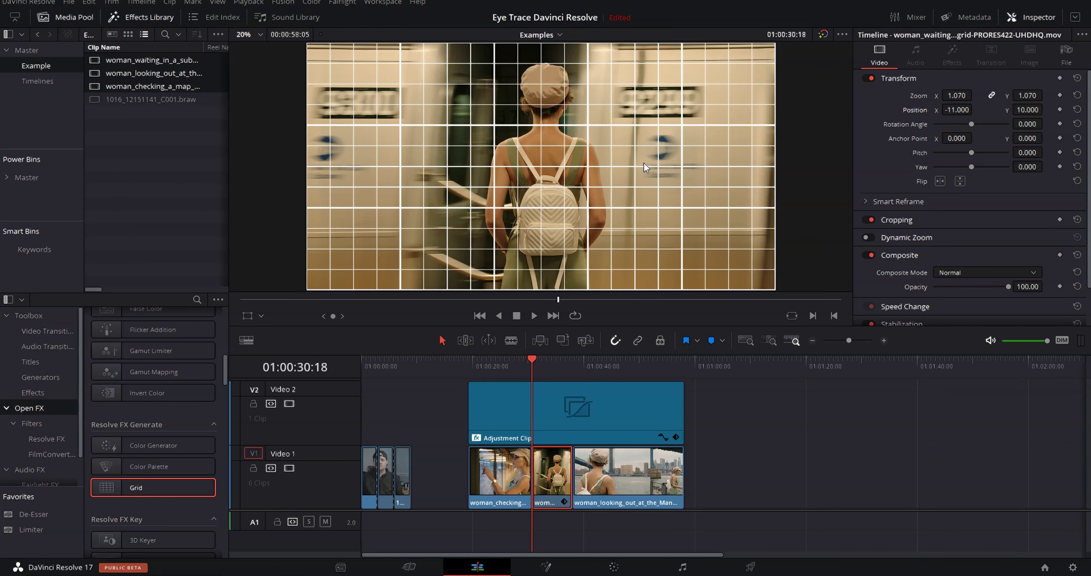
- Set the woman_checking close-up to zoom 1.350 at X -650, Y -200, comparing against the backpack shot
key(Left)
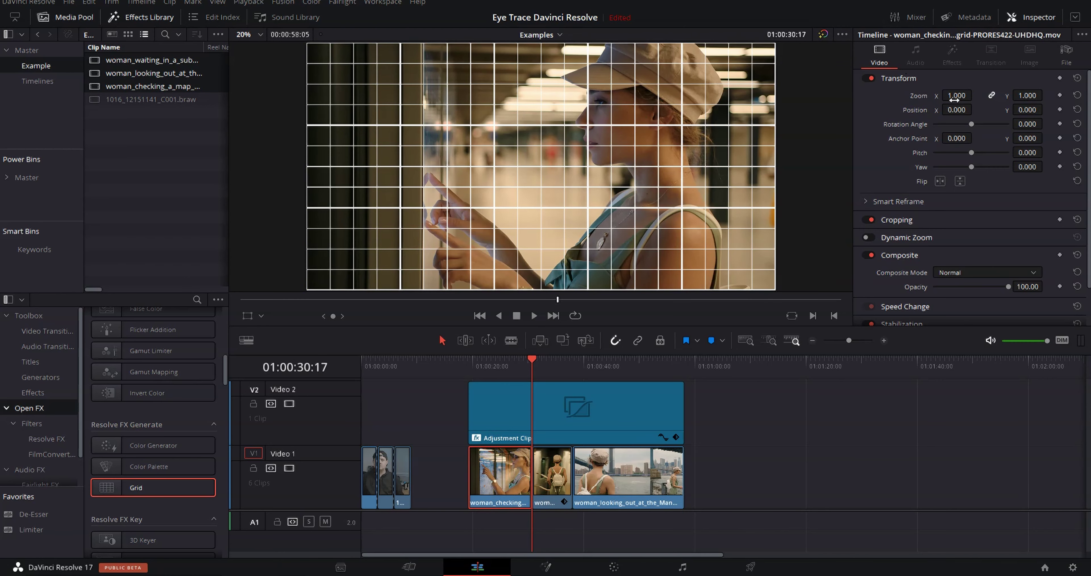
drag(955, 95, 1047, 110)
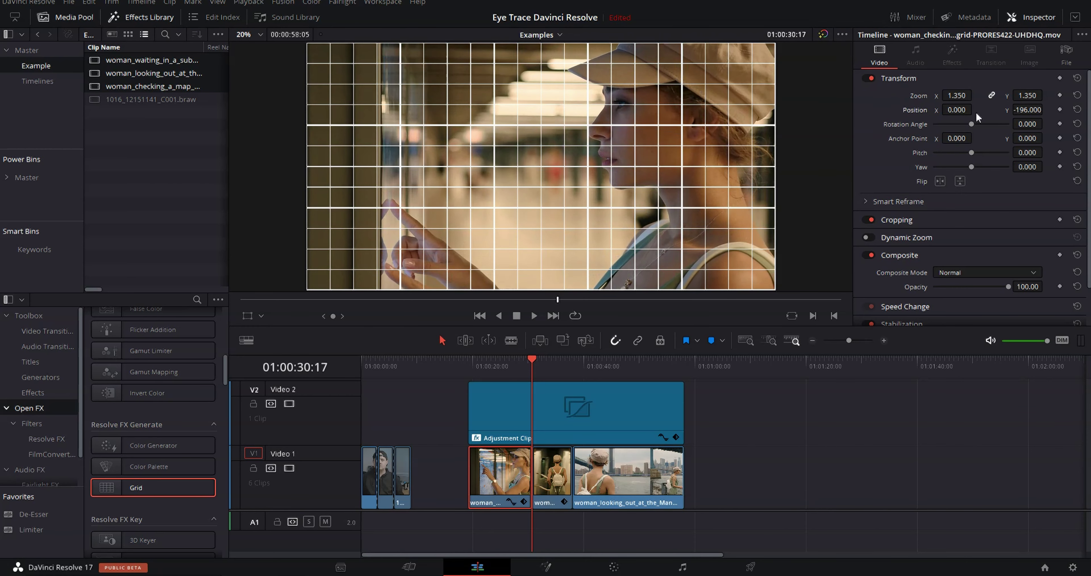
drag(958, 109, 975, 109)
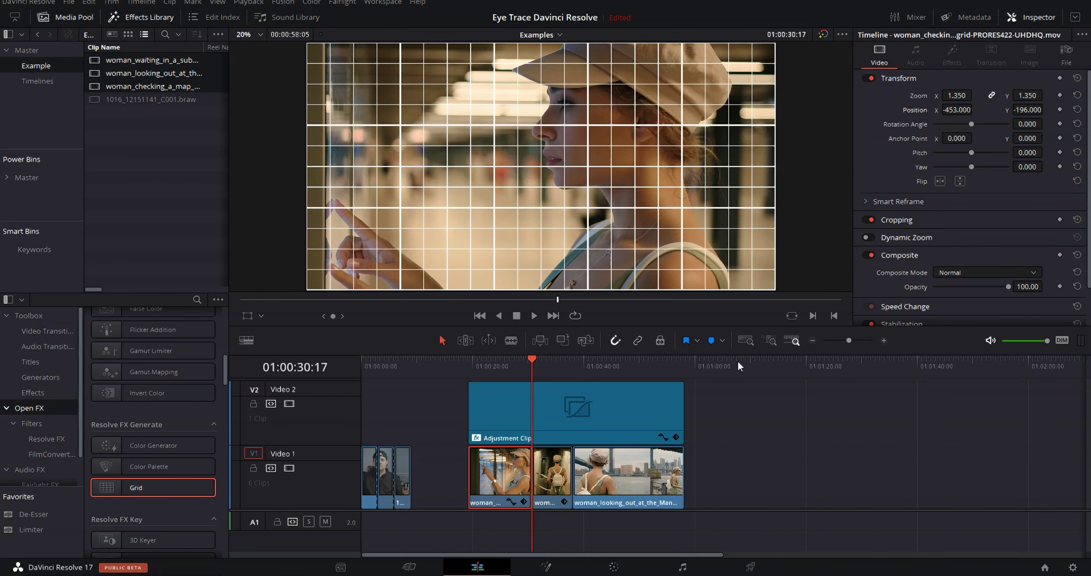
key(Right)
key(Left)
key(Right)
key(Left)
key(Right)
key(Left)
drag(1031, 110, 1045, 109)
mouse_move(959, 109)
mouse_down()
mouse_move(975, 110)
mouse_move(958, 108)
mouse_up()
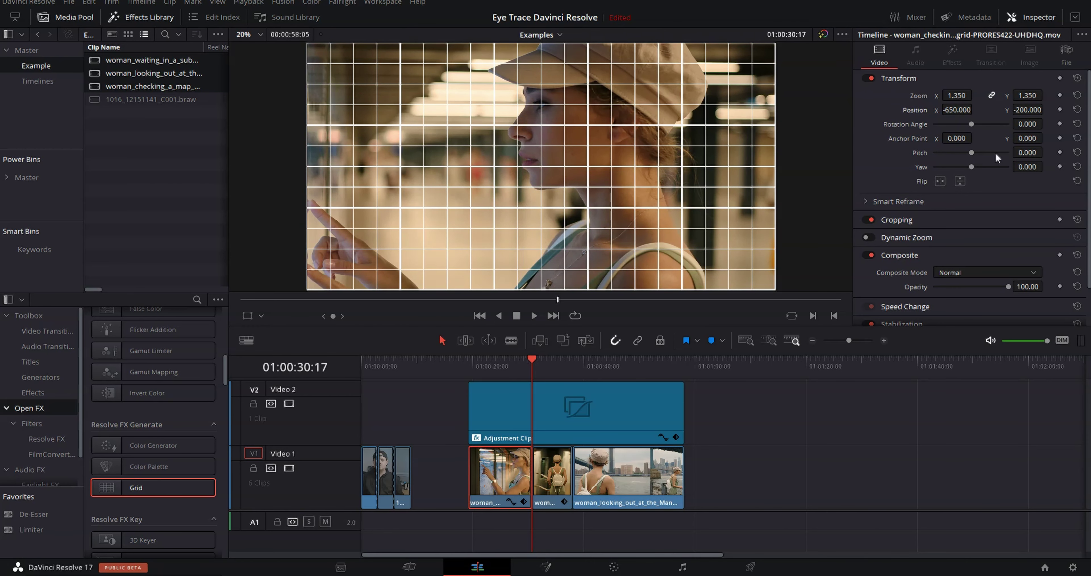
- Play back the adjusted cut into the backpack shot
click(513, 361)
key(space)
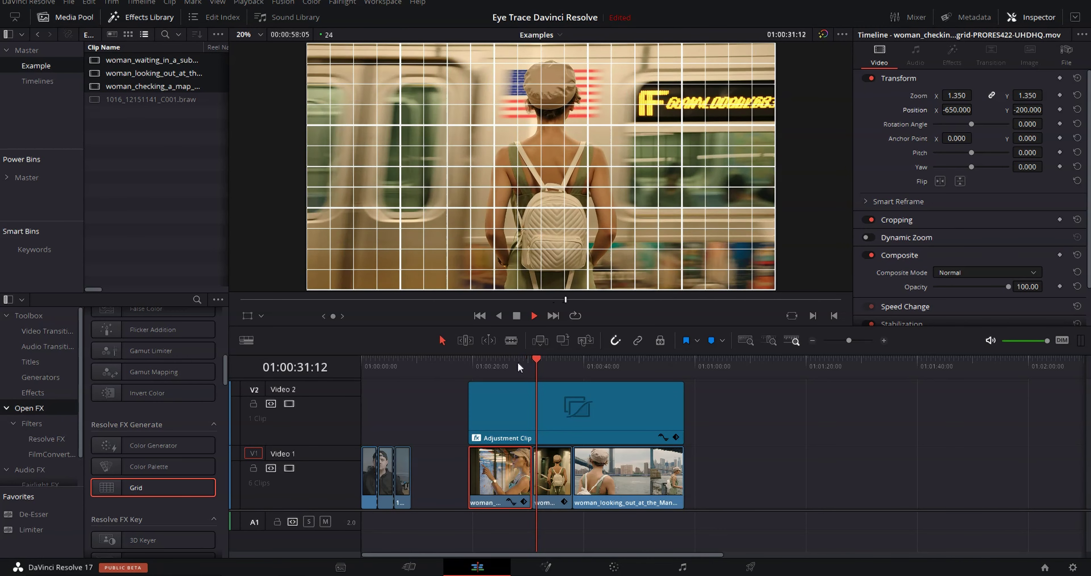
key(space)
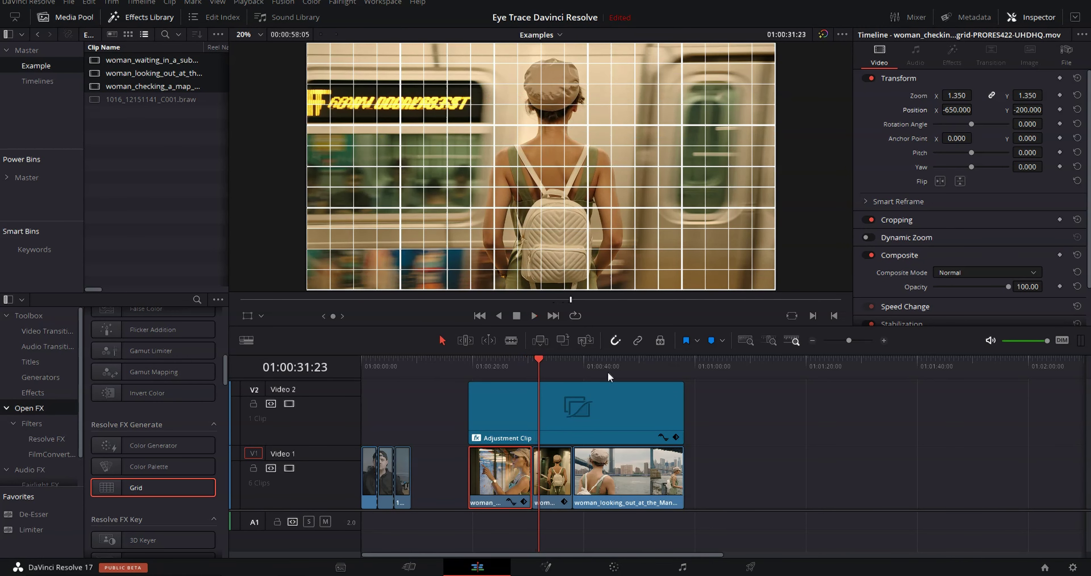
- Go to the bridge clip cut at 01:00:38:02 and flip frames across it to compare framing
click(574, 363)
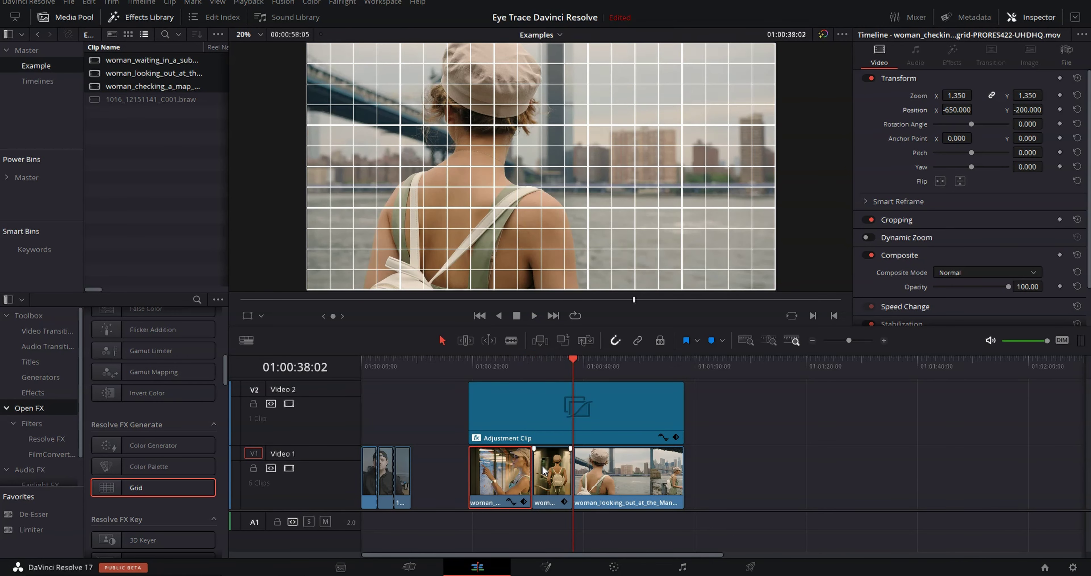
key(Left)
key(Right)
key(Left)
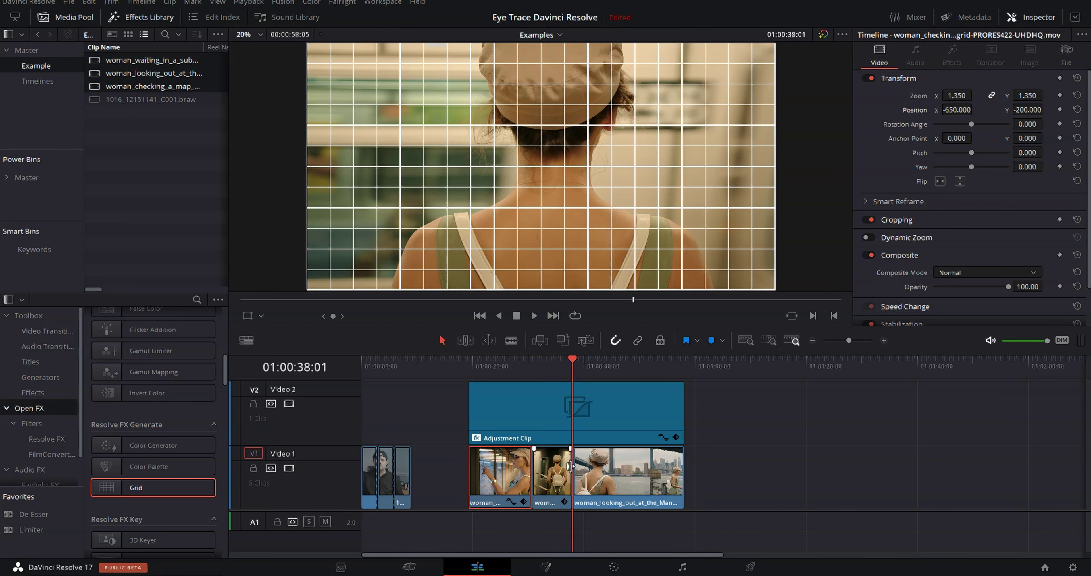
key(Left)
key(Right)
key(Left)
key(Right)
key(Left)
key(Right)
key(Right)
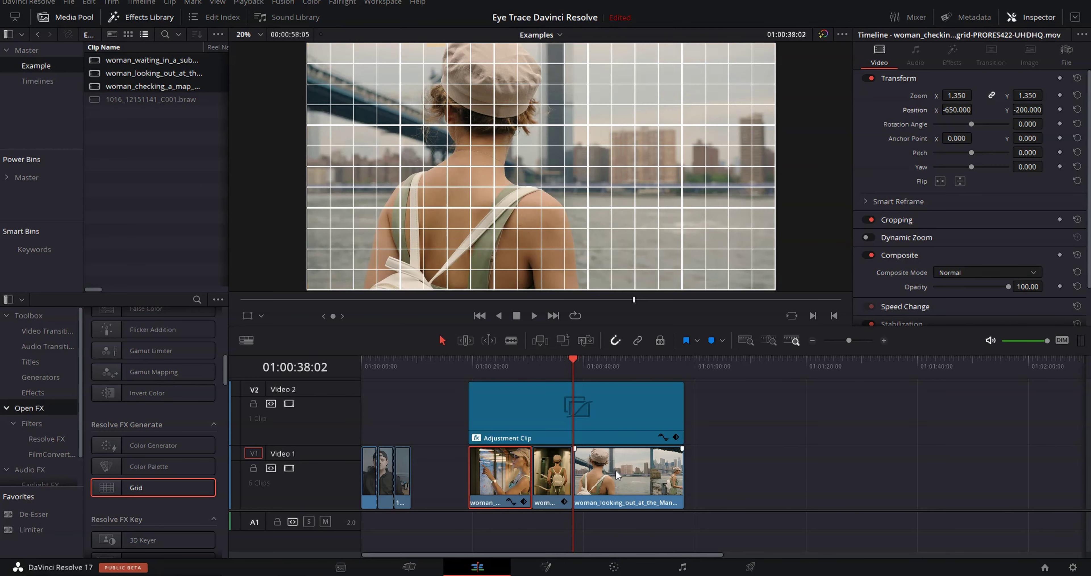
- Set the woman_looking_out bridge clip to zoom 1.5 and position X 724, Y -156
click(643, 492)
drag(956, 95, 976, 94)
double_click(957, 95)
text(1.5)
key(Return)
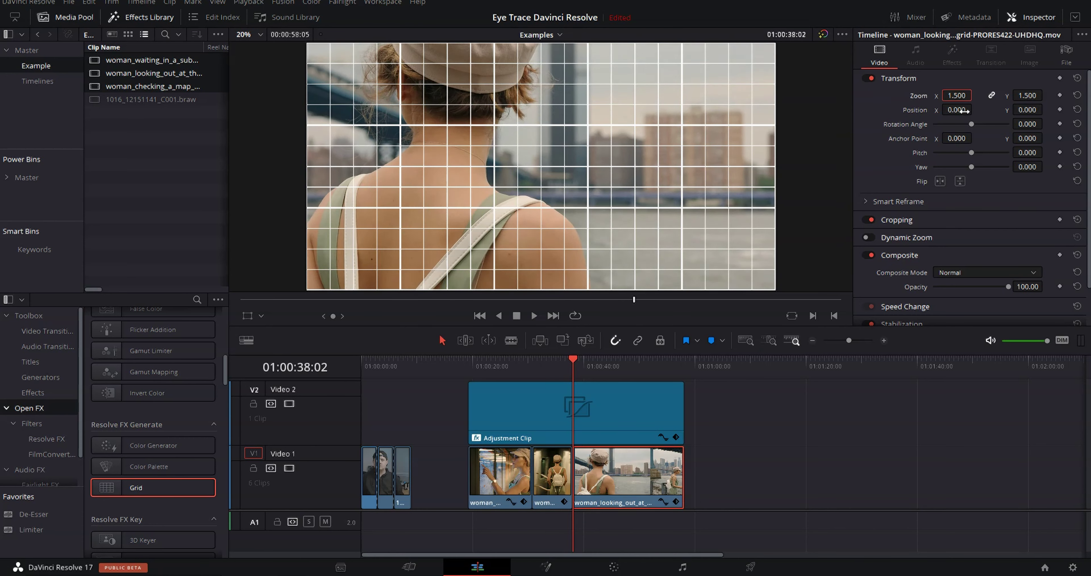
drag(959, 110, 1011, 110)
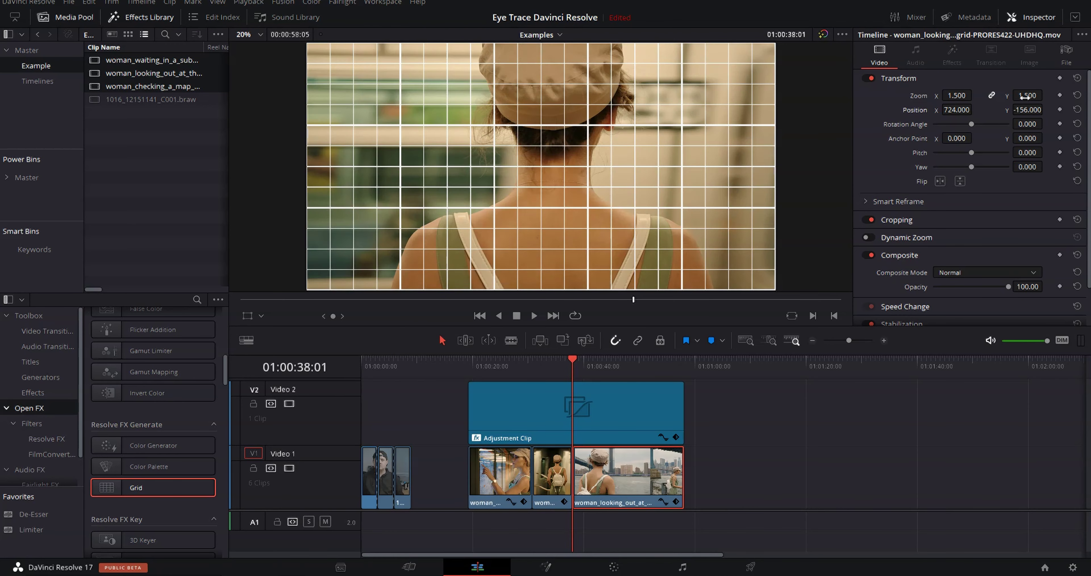
- Play back the cut into the bridge clip to review the head alignment
key(Left)
click(563, 364)
key(space)
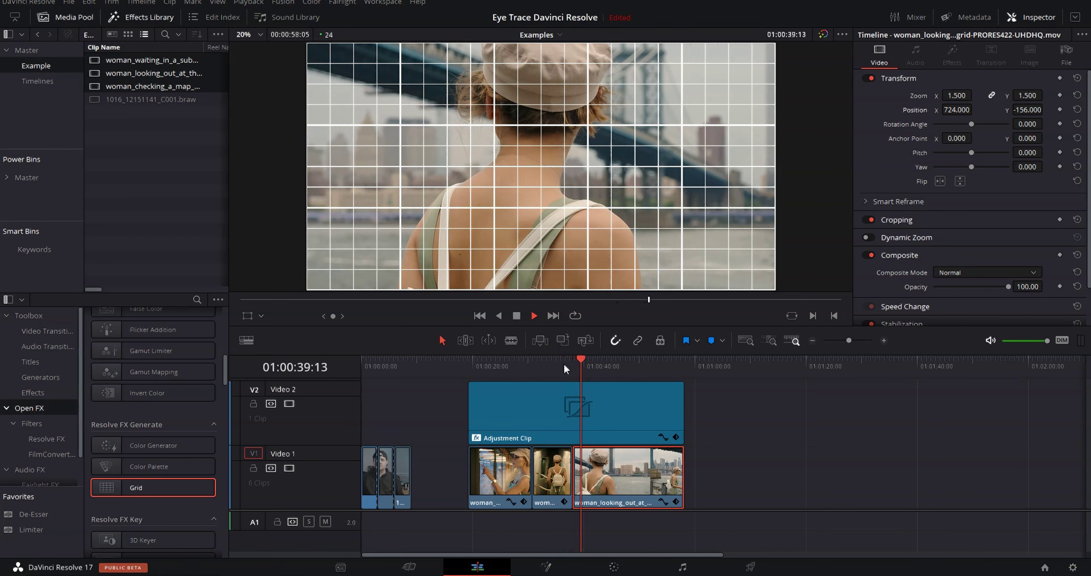
key(space)
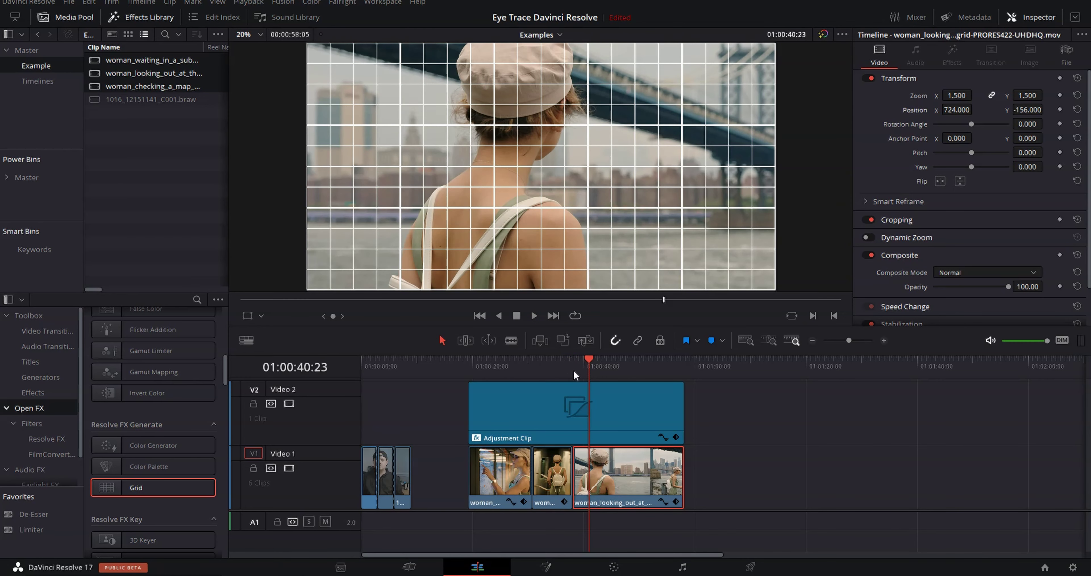
- Marquee-select only the Grid adjustment clip on track V2
drag(690, 400, 478, 414)
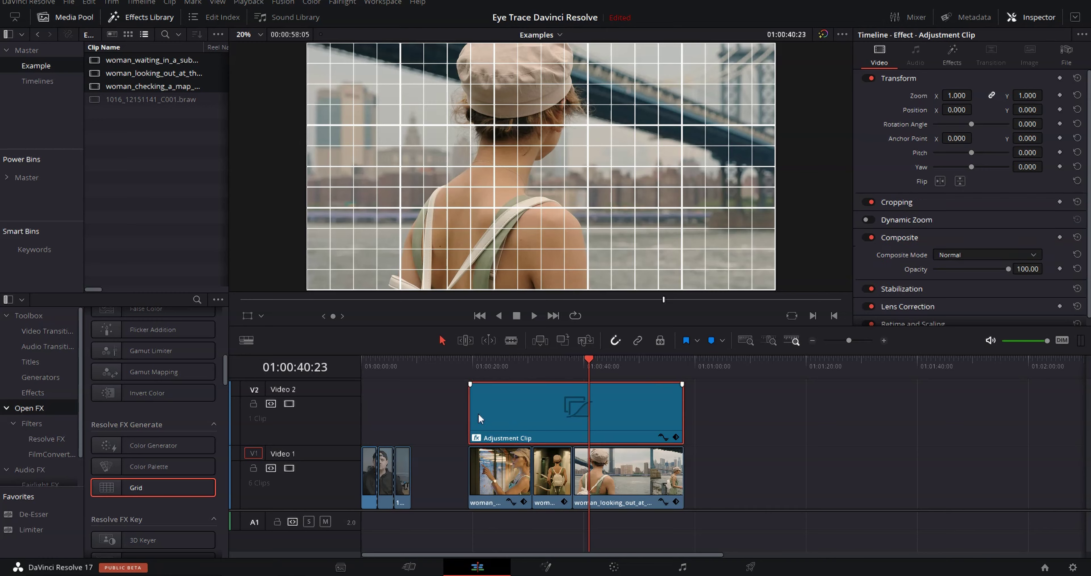